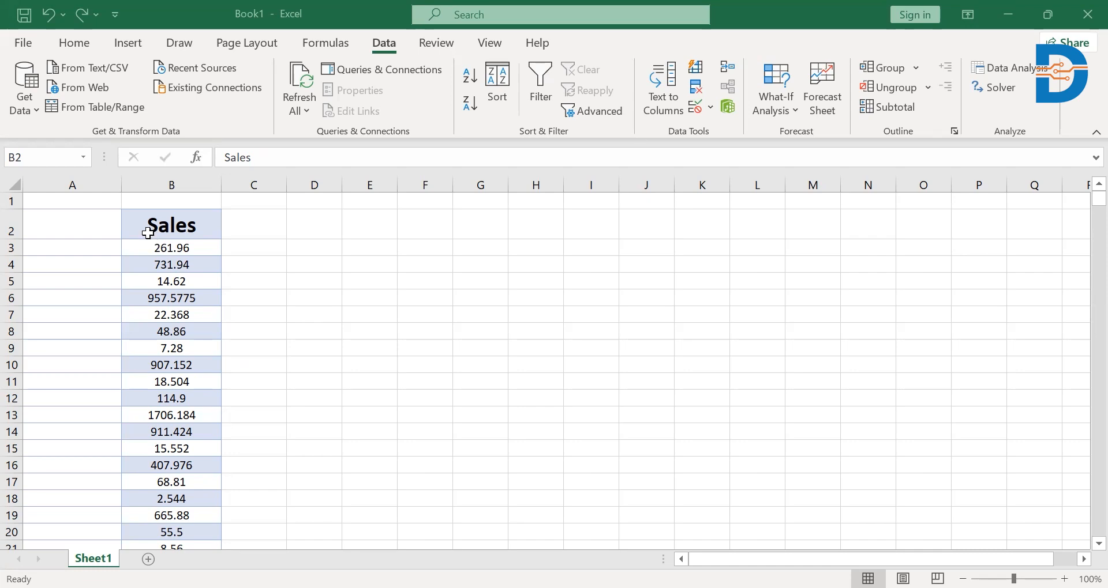
- Format the Sales column from B2 down as Number with 0 decimal places and the 1000 separator
scroll(151, 283, "down", 3)
scroll(148, 370, "up", 2)
scroll(147, 340, "up", 1)
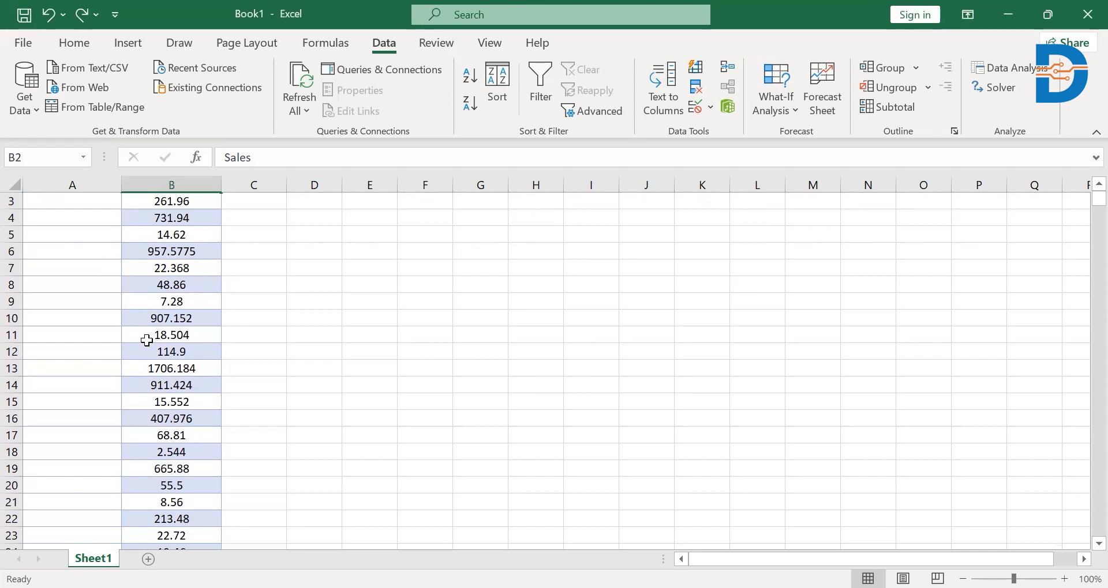
scroll(147, 340, "up", 2)
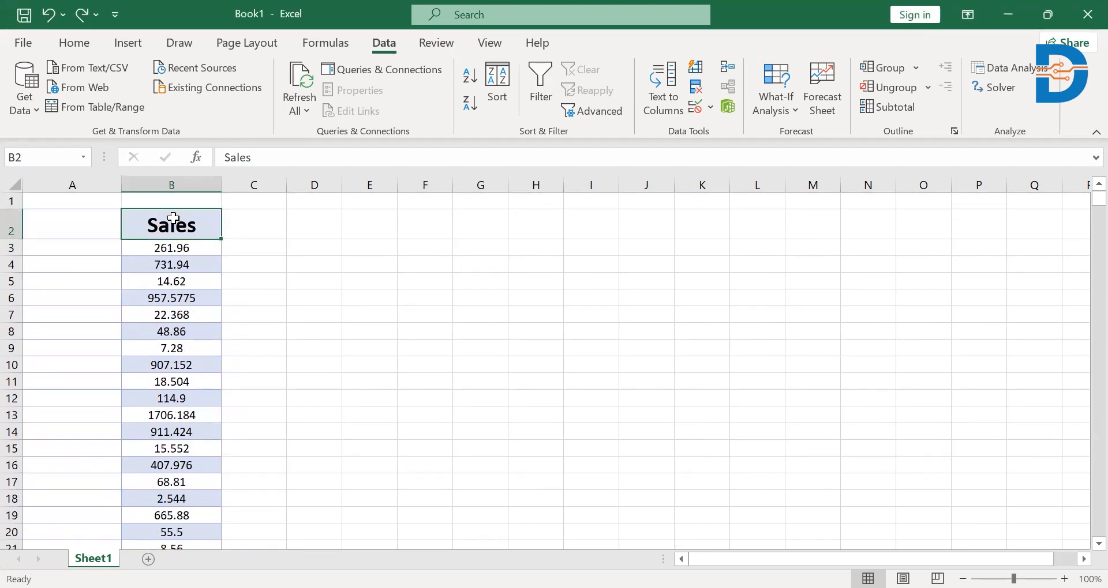
key("ctrl+shift+Down")
right_click(175, 276)
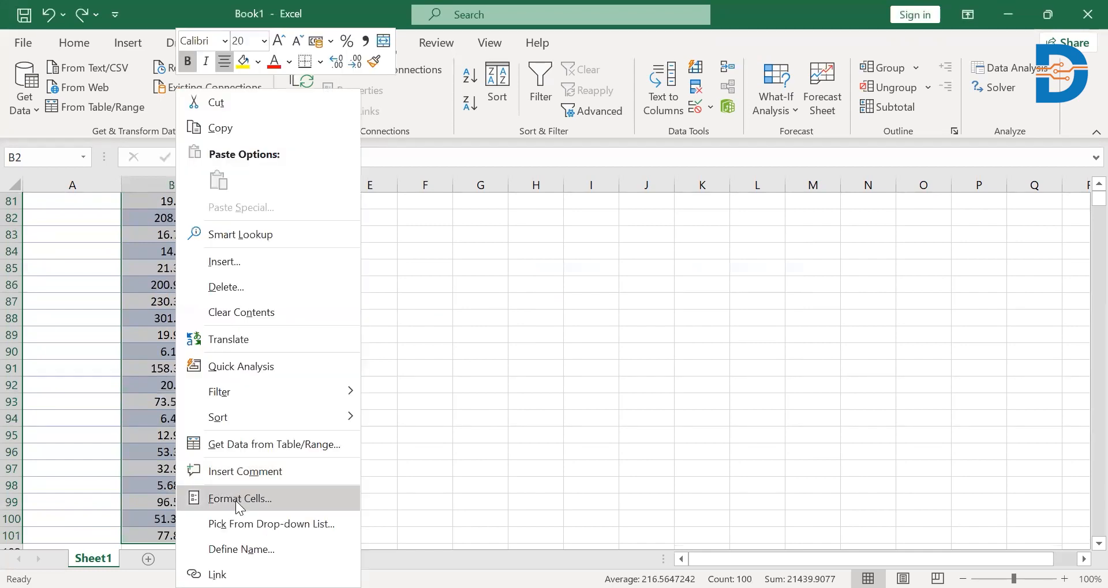
left_click(236, 502)
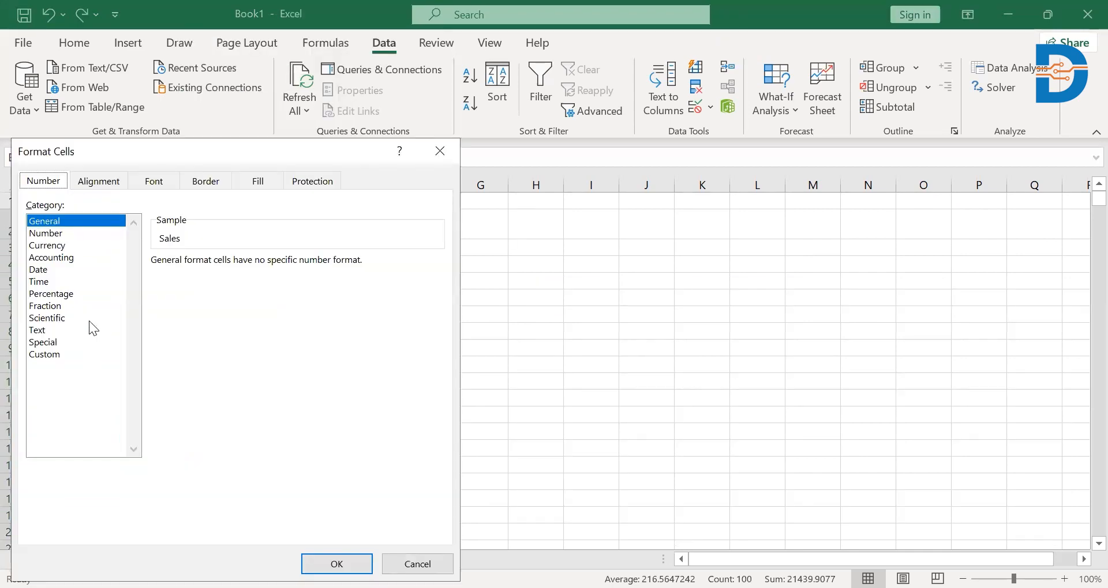
left_click(48, 234)
left_click(265, 265)
left_click(266, 265)
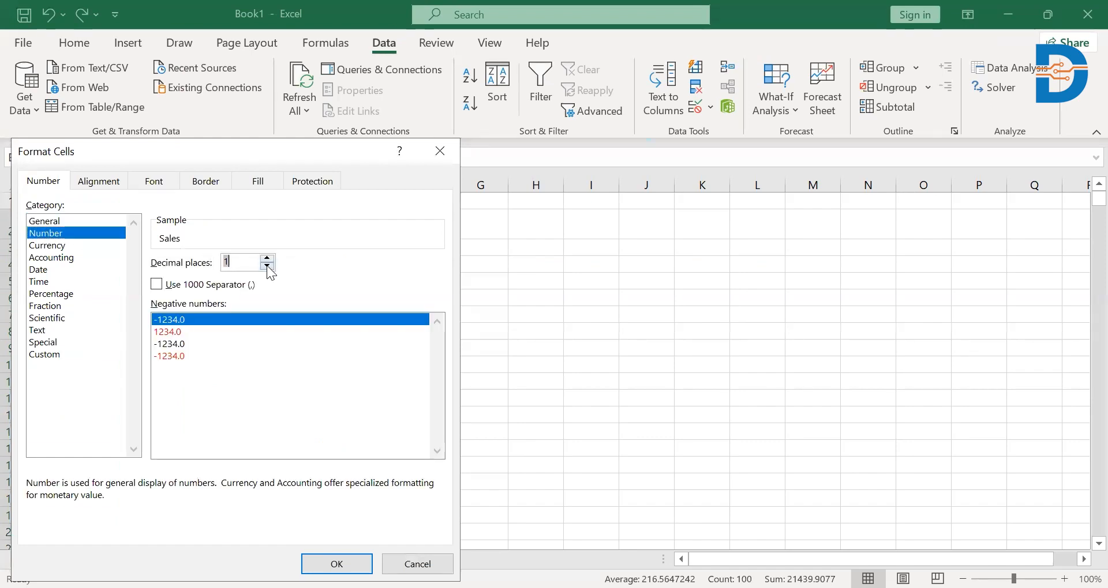
left_click(211, 284)
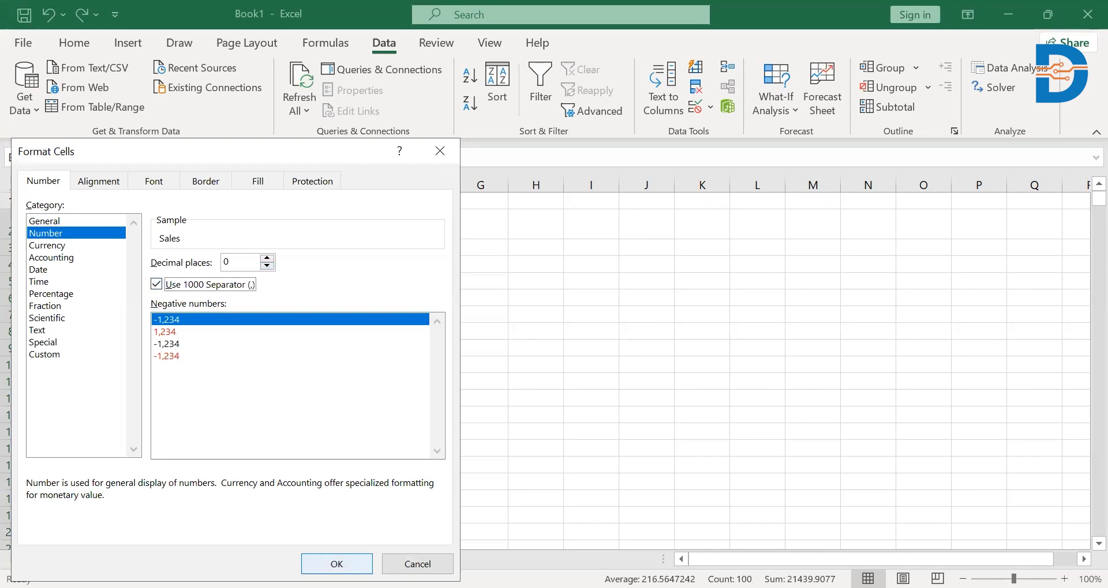
left_click(322, 563)
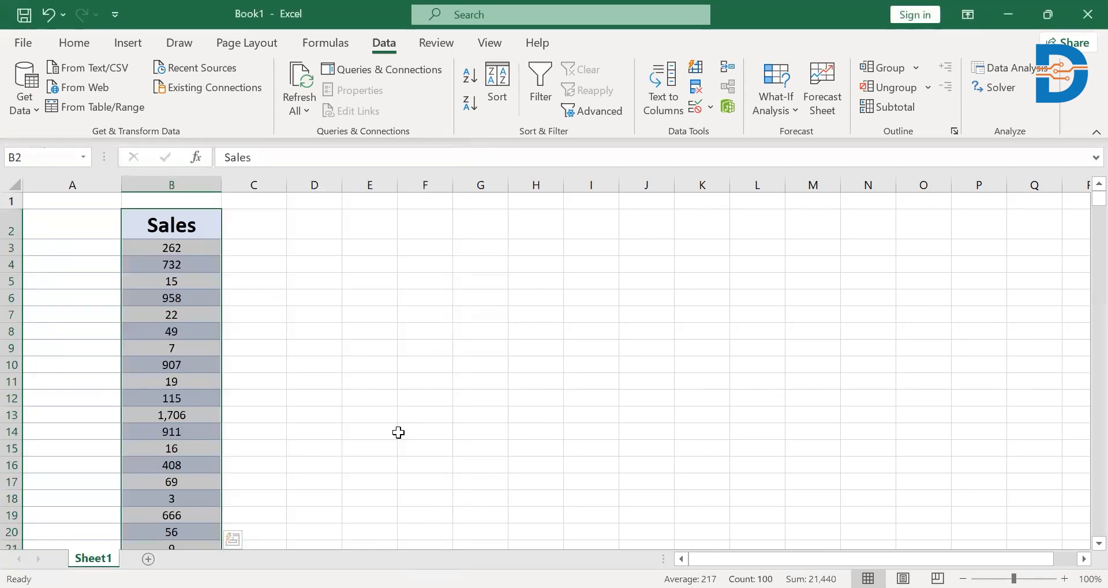
left_click(335, 232)
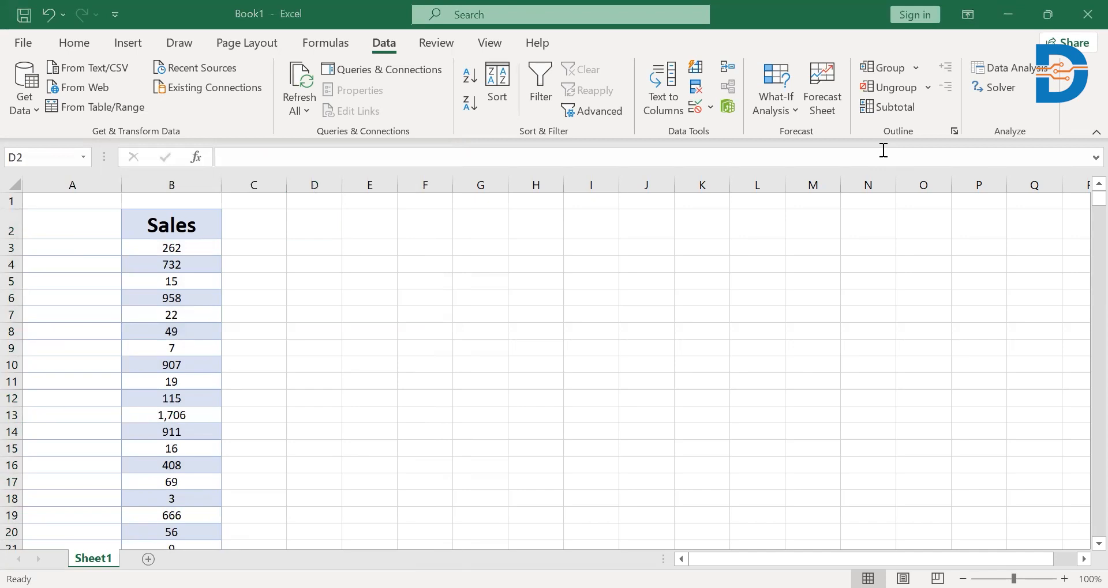
- Start a Descriptive Statistics analysis from the Data Analysis tools
left_click(390, 49)
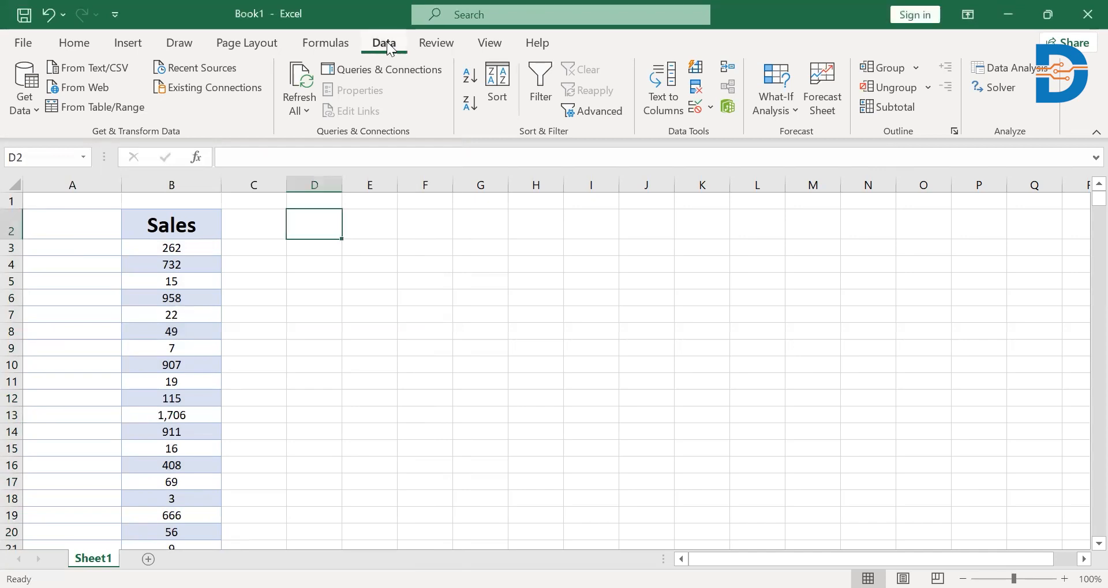
left_click(1020, 68)
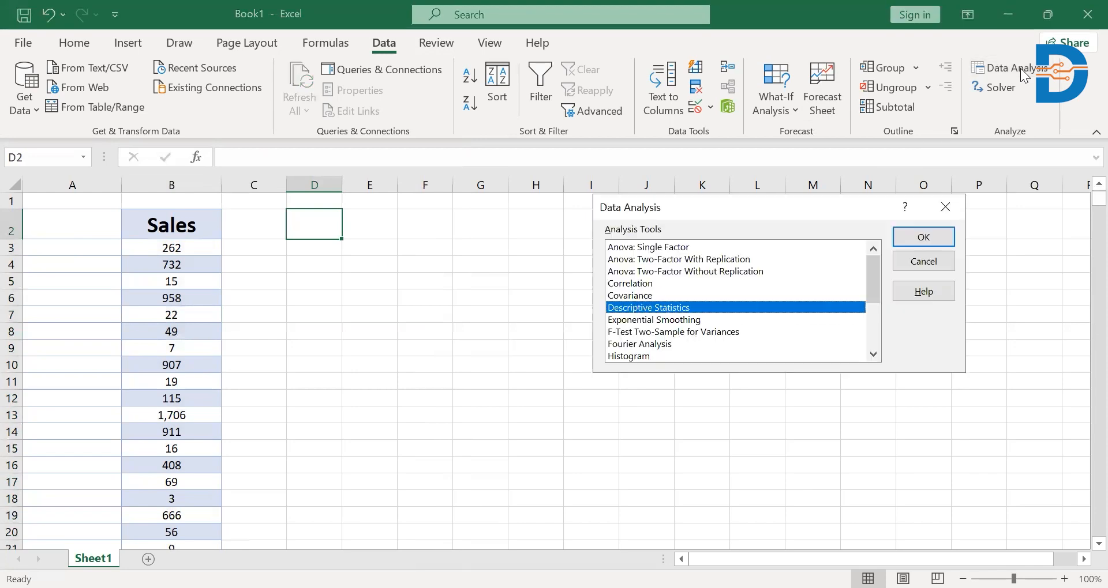
left_click(634, 292)
left_click(637, 312)
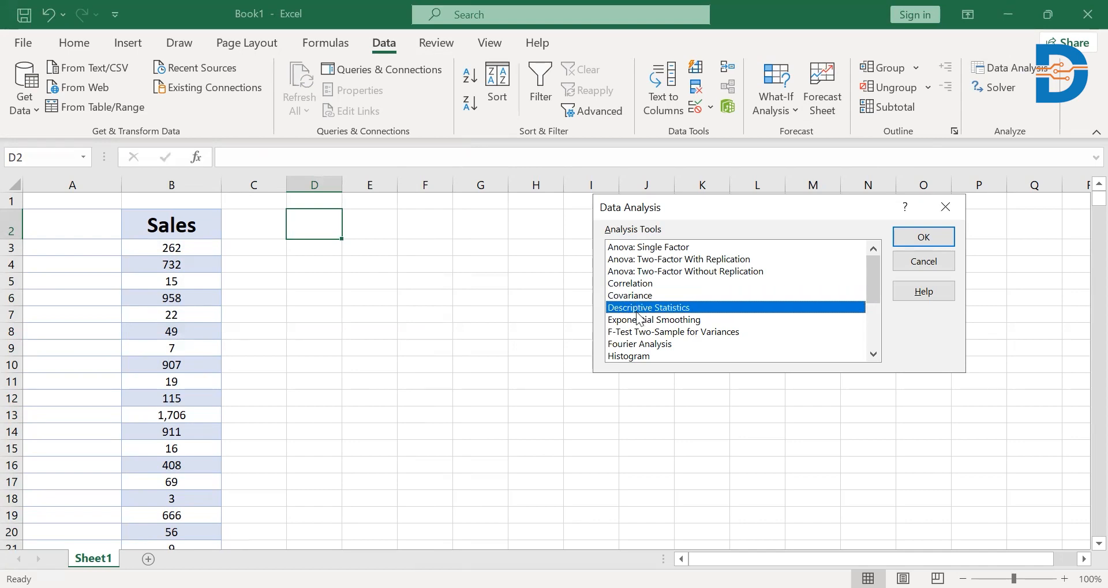
left_click(915, 232)
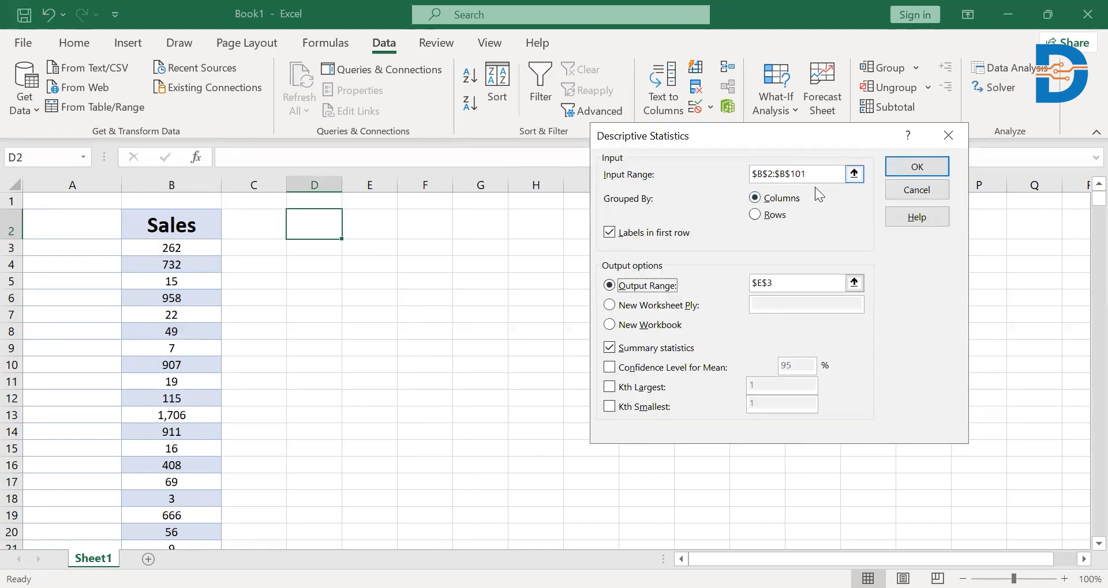
- Set the analysis input range to the Sales column including its header, $B$2:$B$101
left_click(856, 178)
left_click(209, 210)
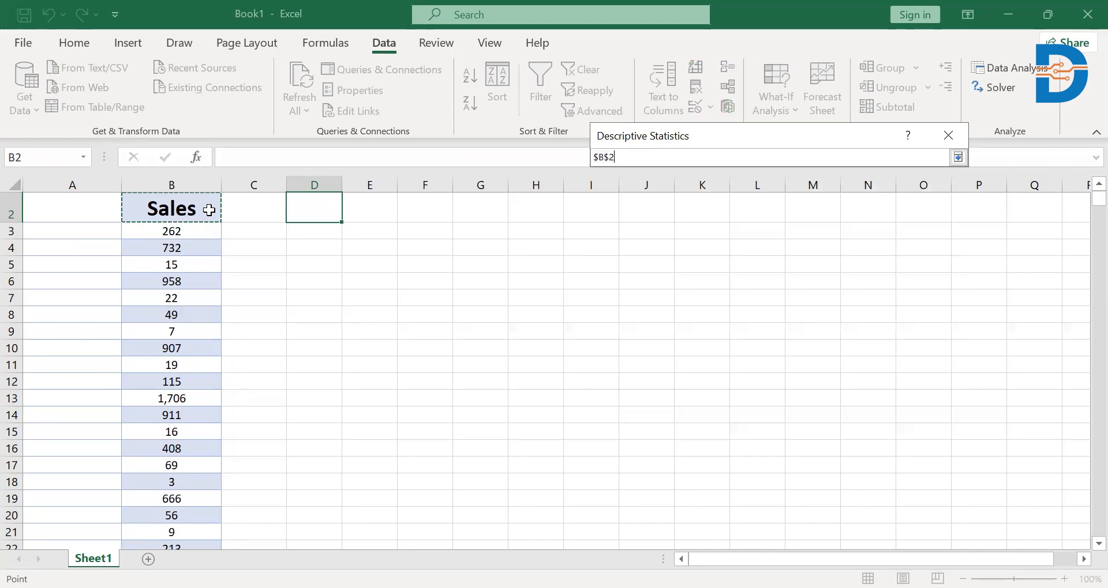
key("shift+Down")
key("ctrl+shift+Down")
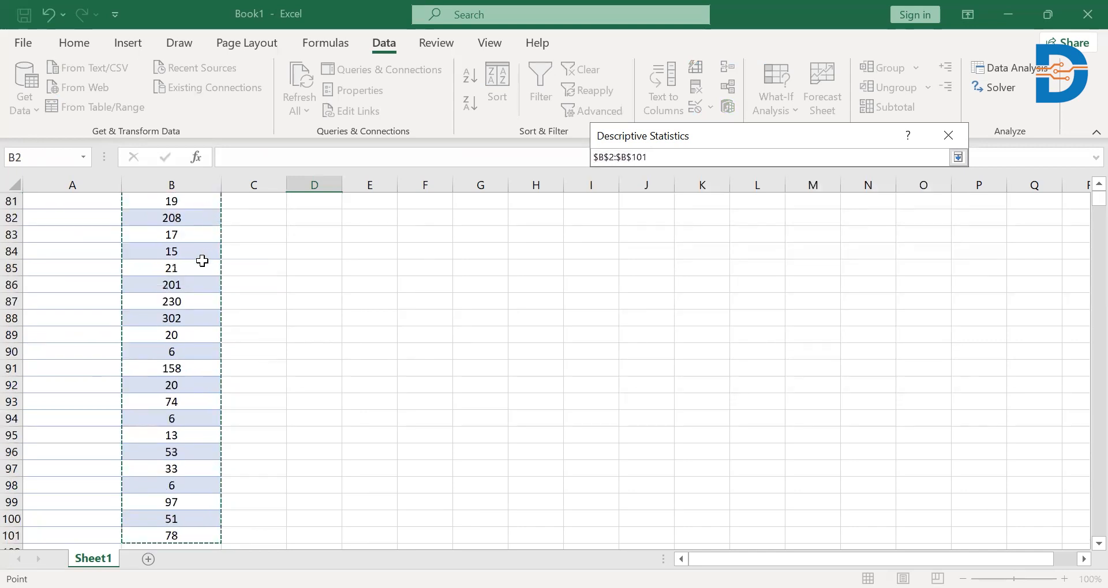
scroll(206, 257, "down", 3)
scroll(202, 261, "up", 1)
scroll(202, 261, "up", 1)
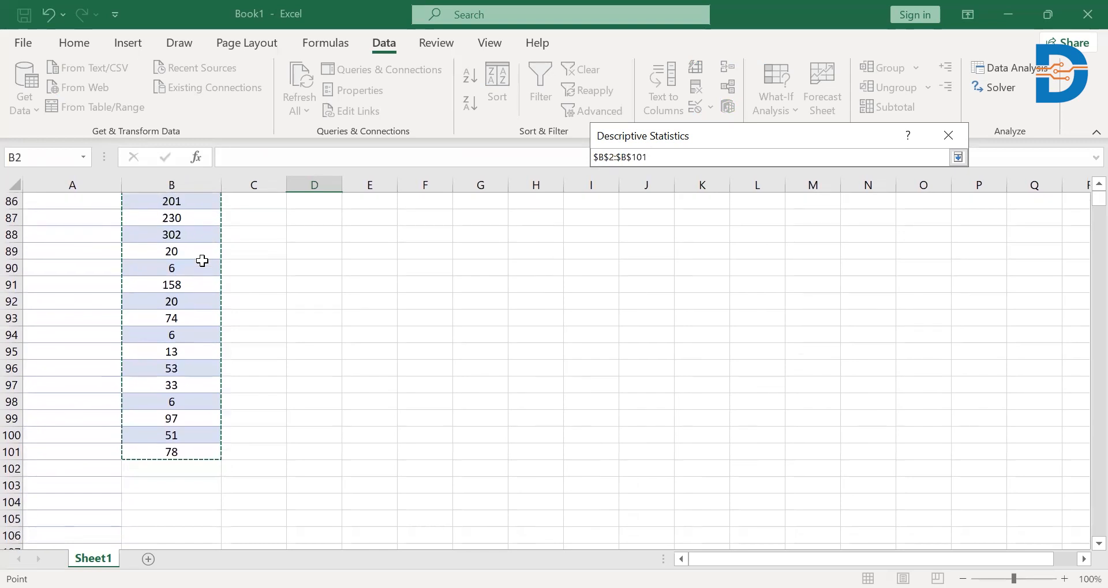
key("Return")
- Set the output range to $E$2 and generate the summary statistics
left_click(609, 286)
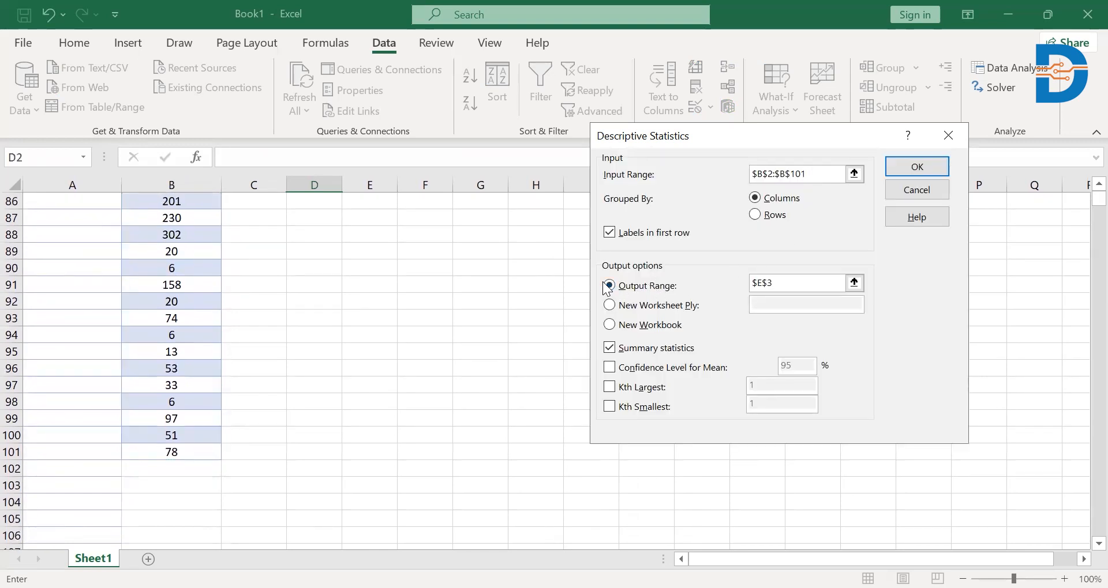
left_click(857, 287)
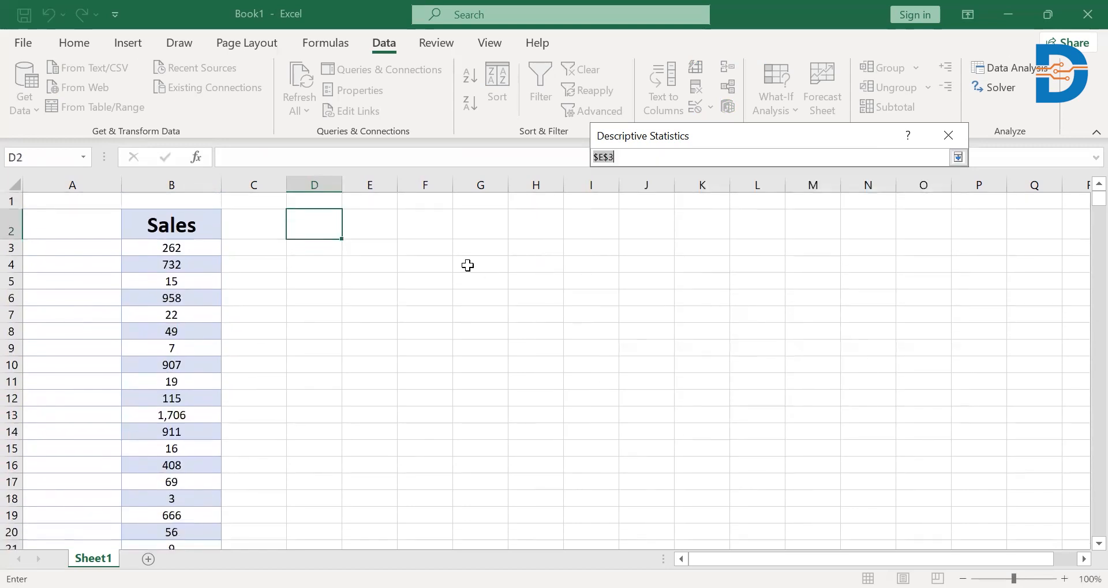
left_click(387, 233)
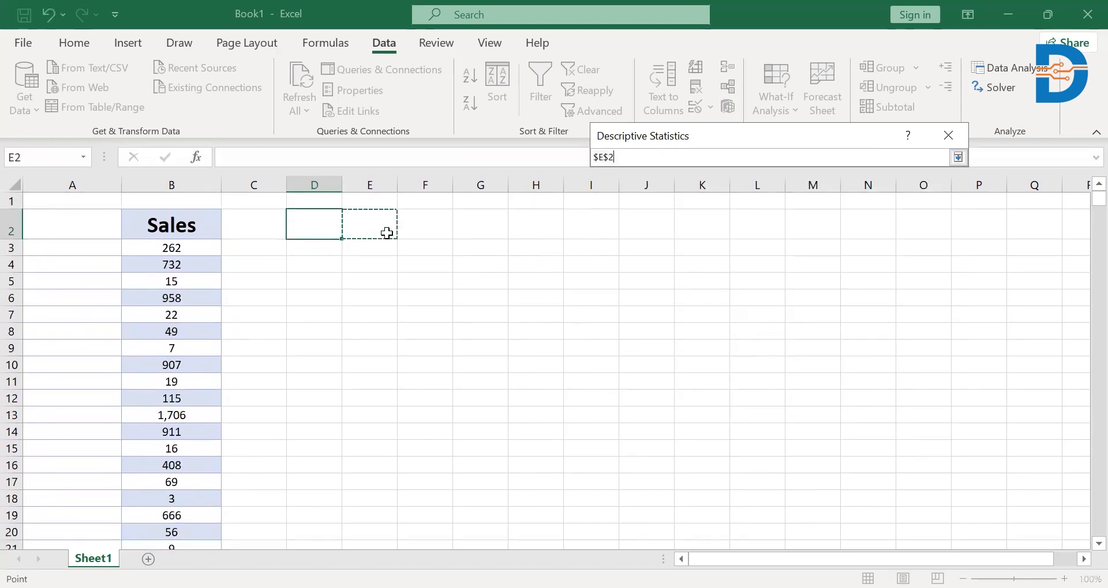
key("Return")
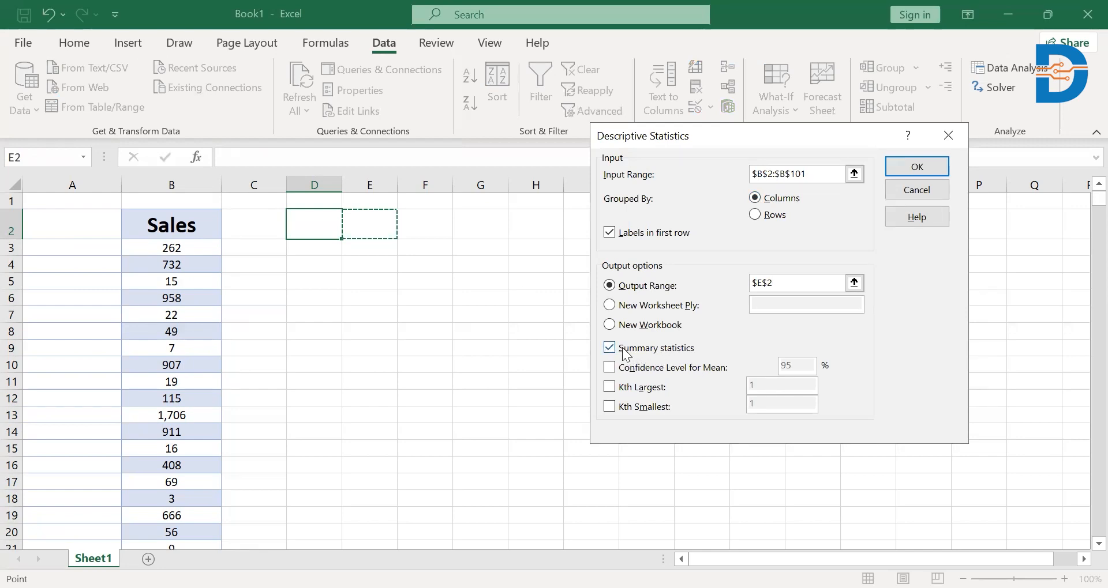
left_click(894, 169)
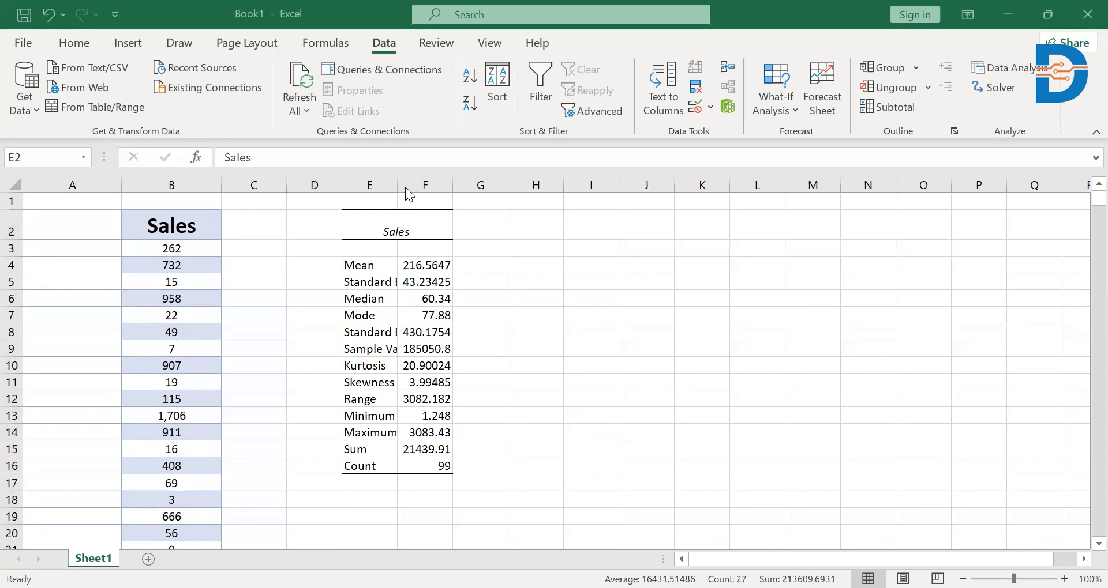
- Widen column E so the statistic labels in the summary table are readable
key("ctrl+a")
left_click_drag(397, 187, 442, 189)
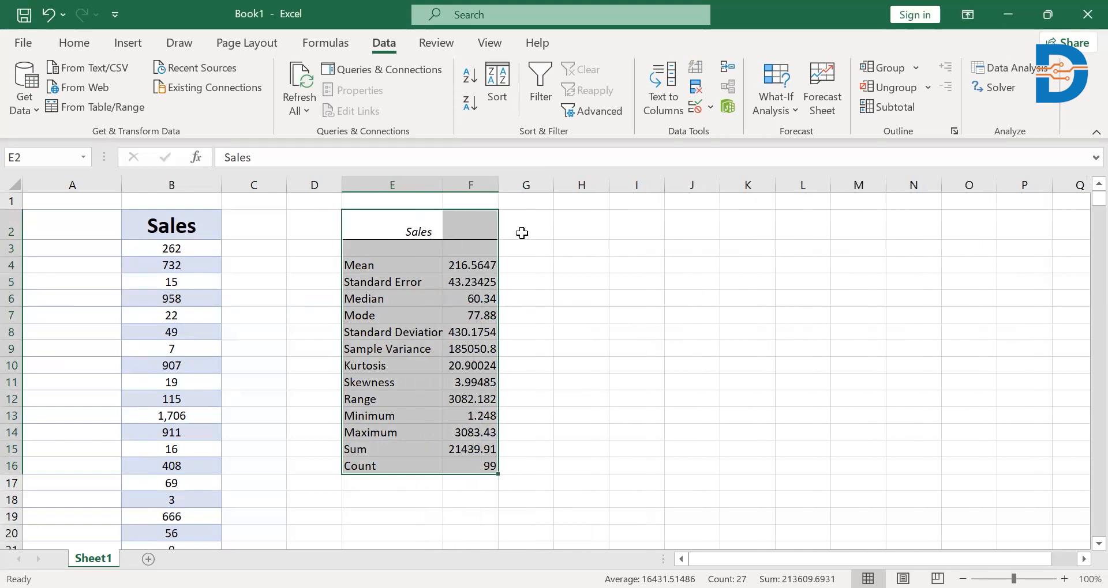
left_click(524, 261)
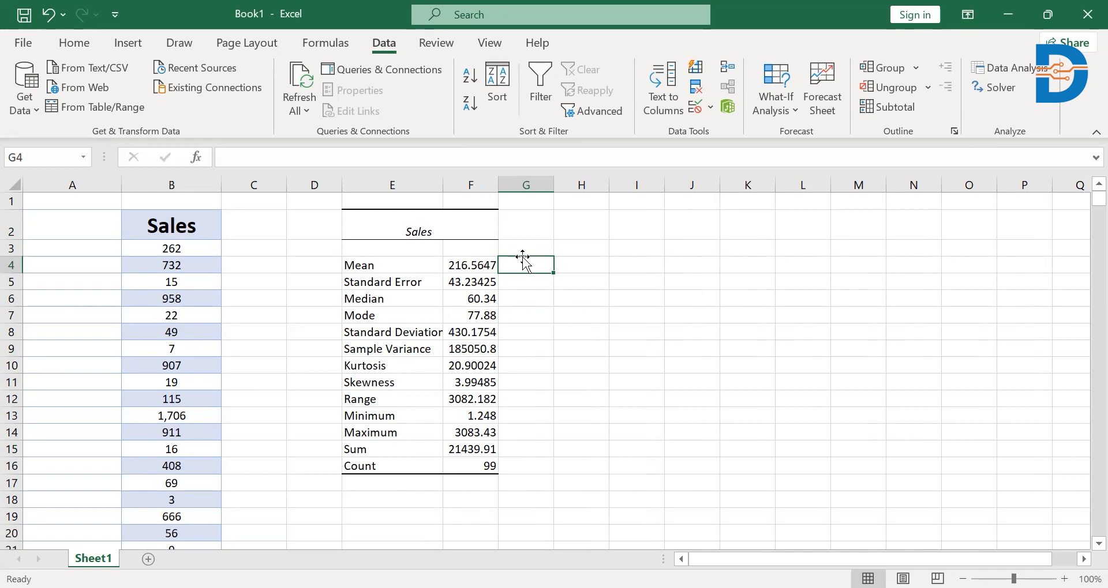
- Examine the mean, median and mode in the Sales summary table
left_click(407, 263)
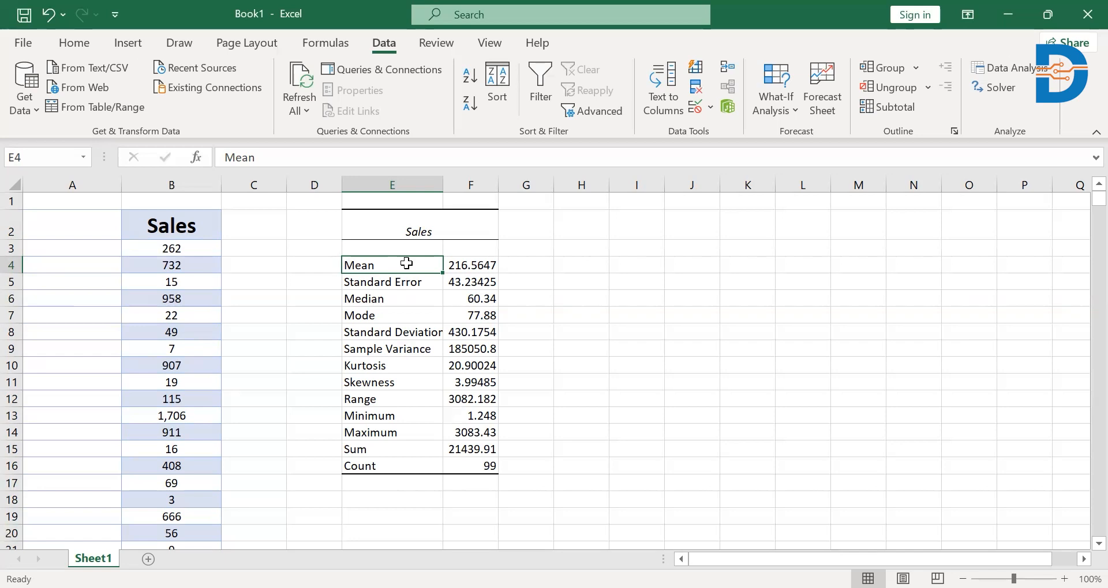
left_click(456, 271)
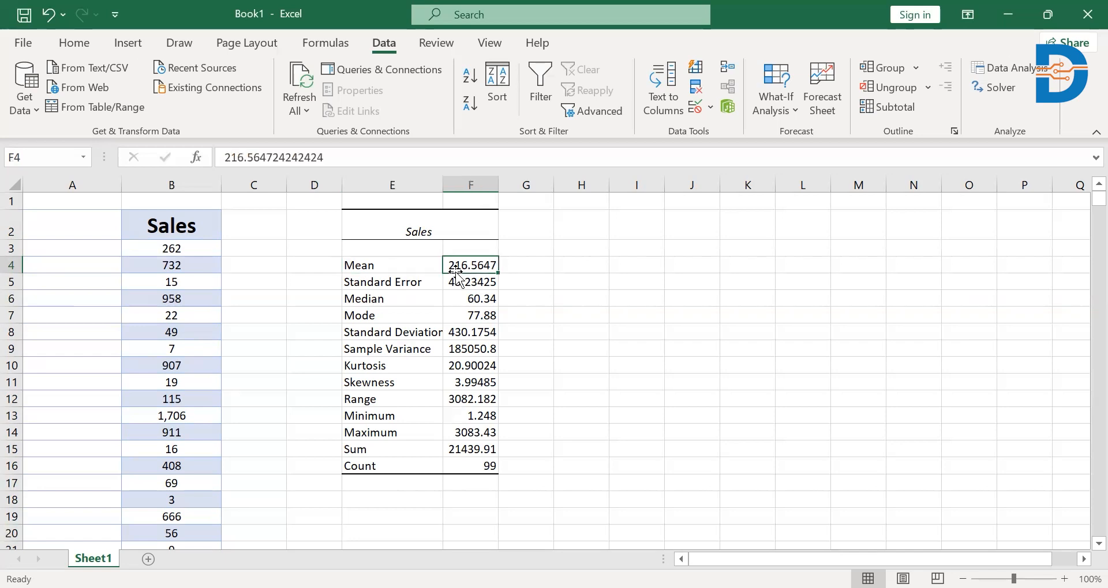
left_click(400, 301)
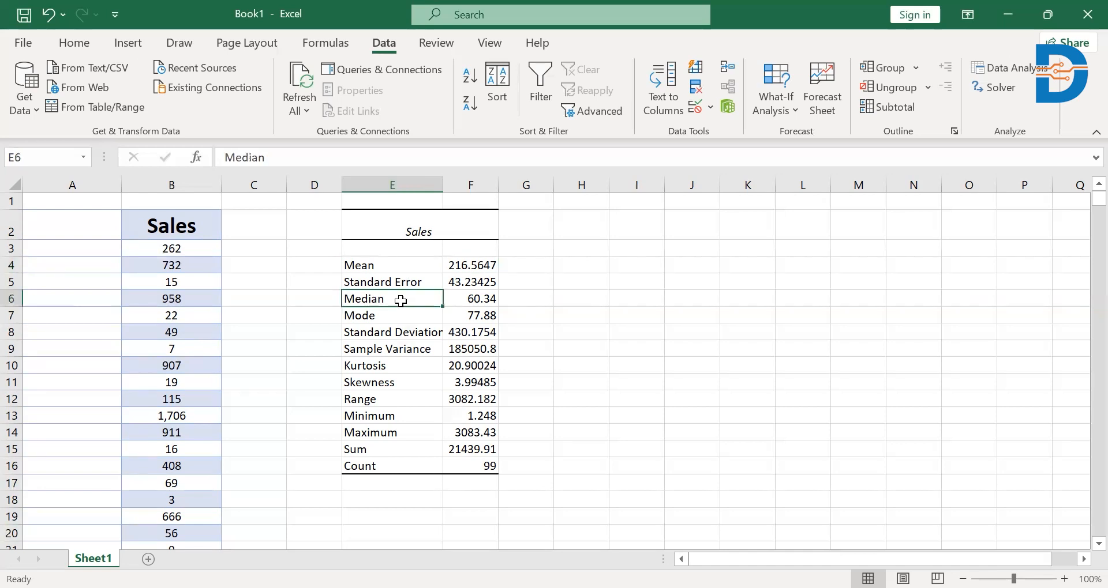
left_click(464, 299)
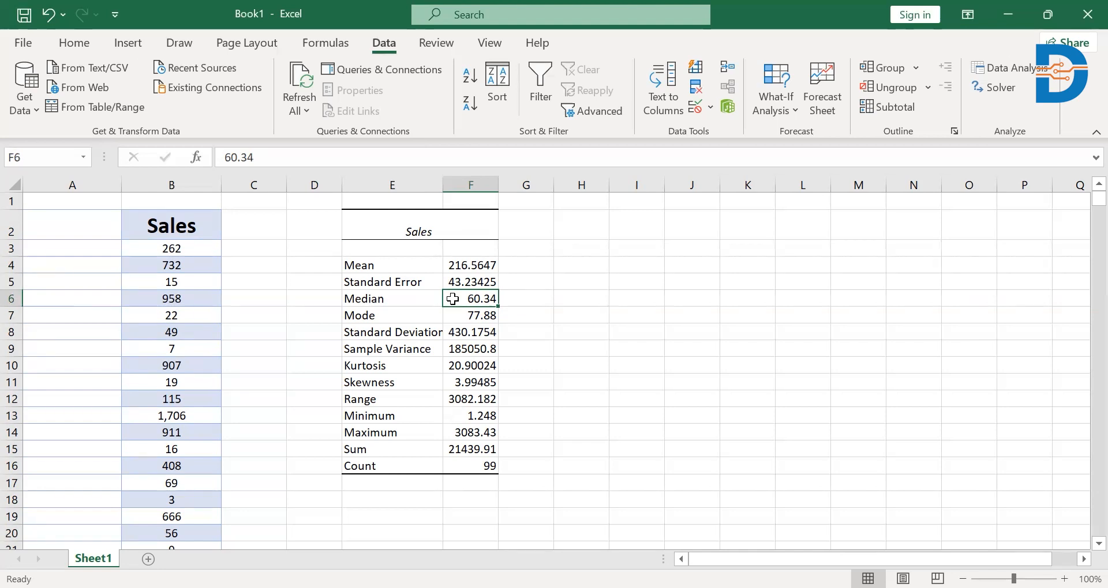
left_click(456, 317)
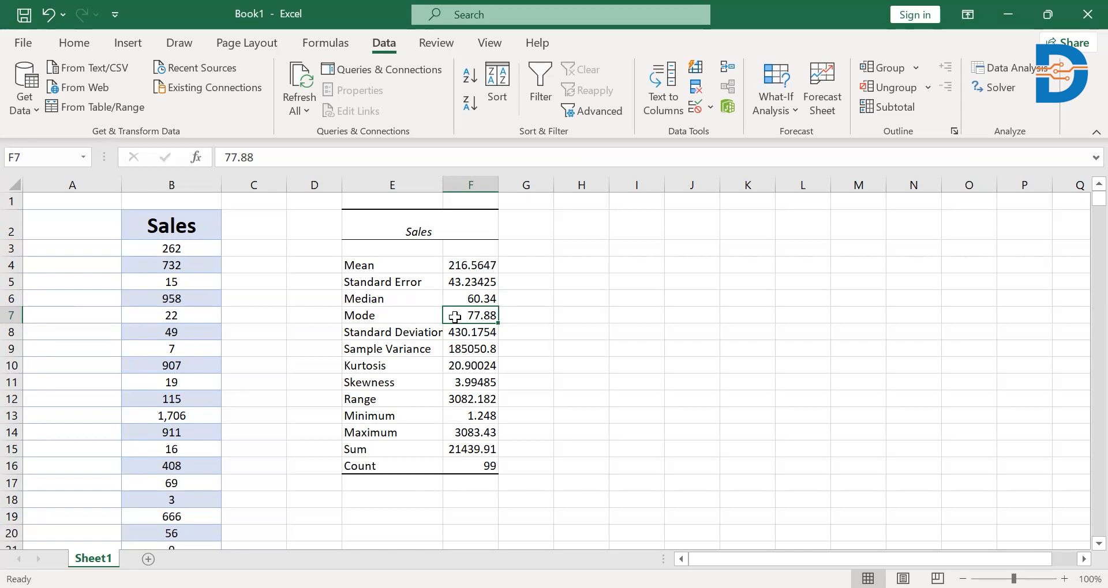
- Examine the minimum, maximum, range, standard deviation, sample variance and count in the Sales summary table
left_click(397, 418)
left_click(396, 432)
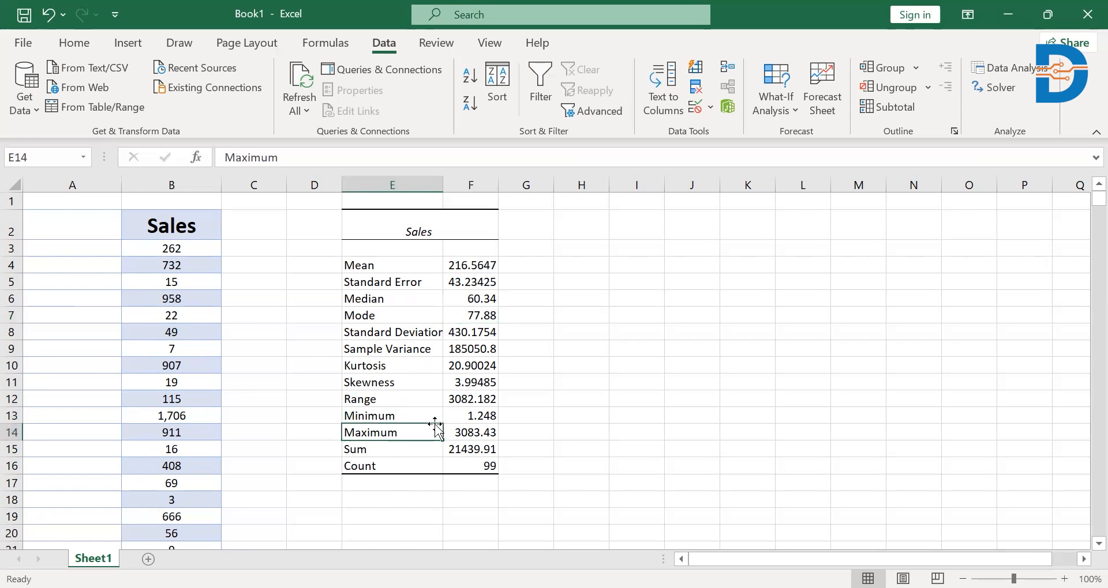
left_click_drag(447, 417, 454, 435)
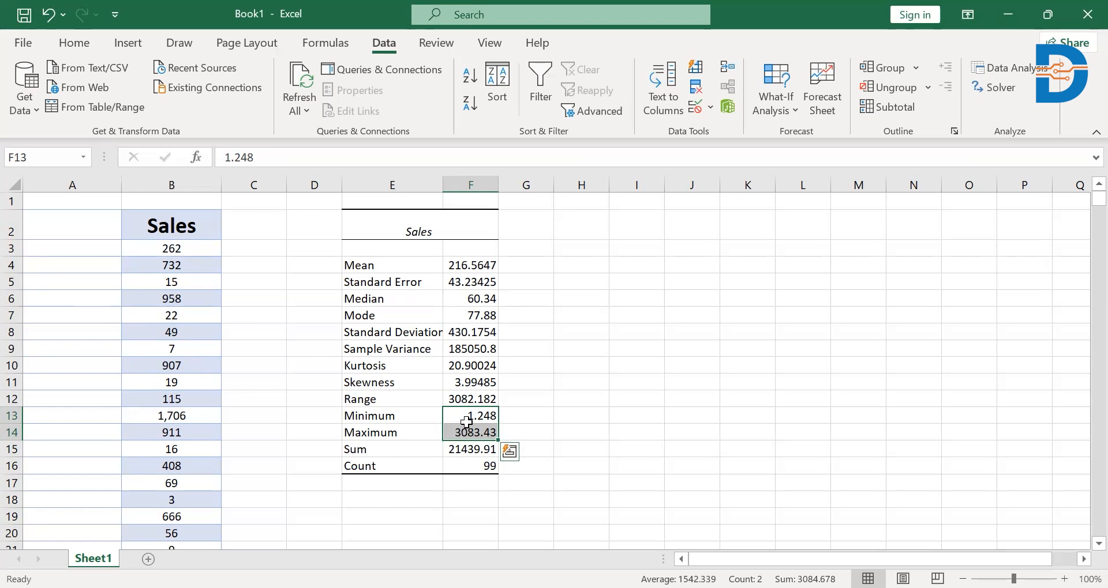
left_click(455, 417)
left_click(423, 403)
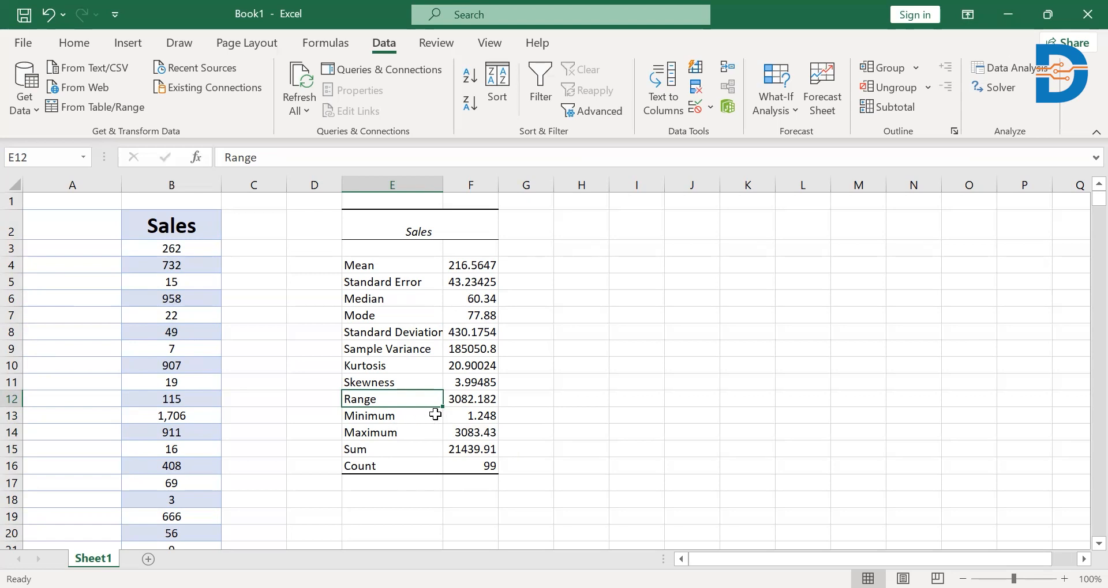
left_click(461, 414)
left_click_drag(460, 413, 469, 434)
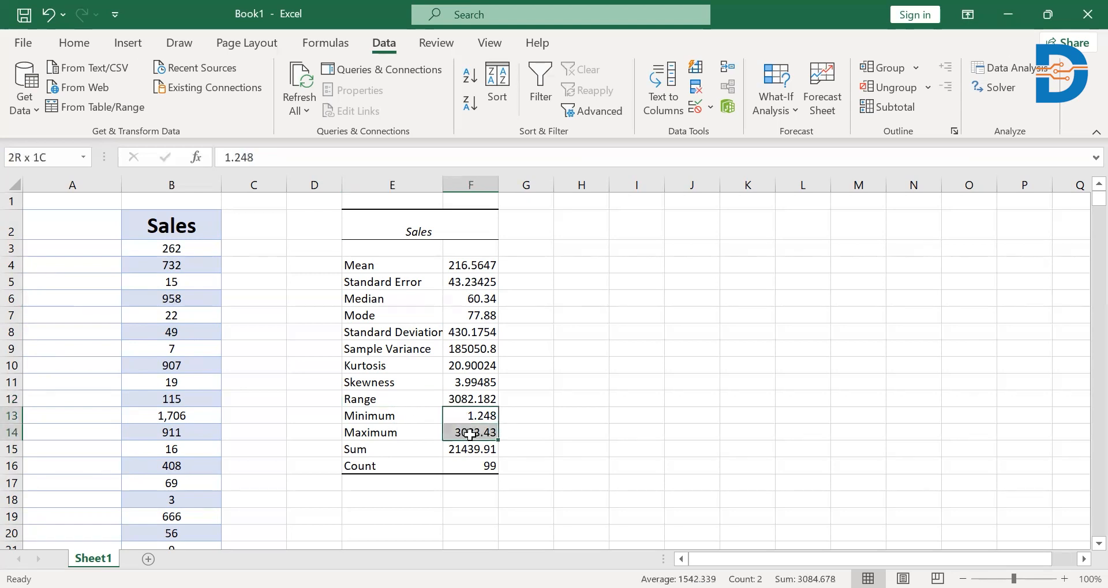
left_click(470, 400)
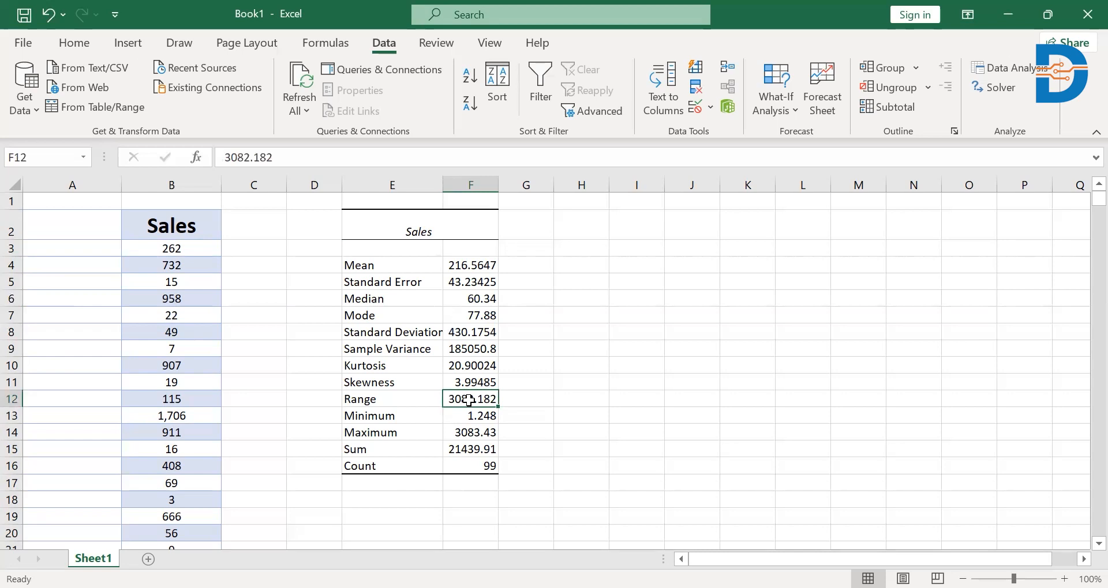
left_click(457, 333)
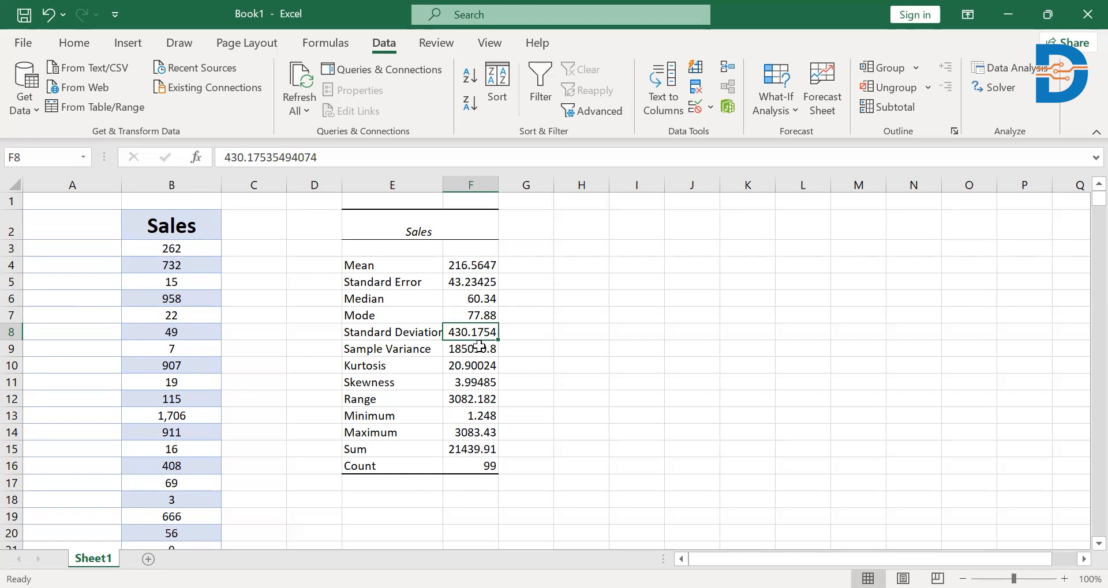
left_click(479, 347)
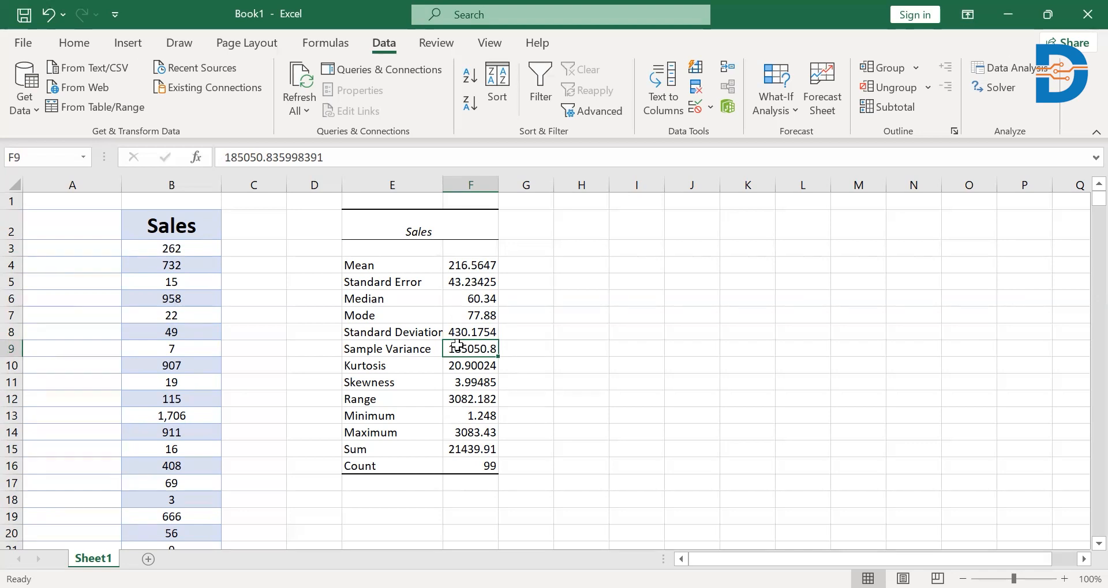
left_click(458, 464)
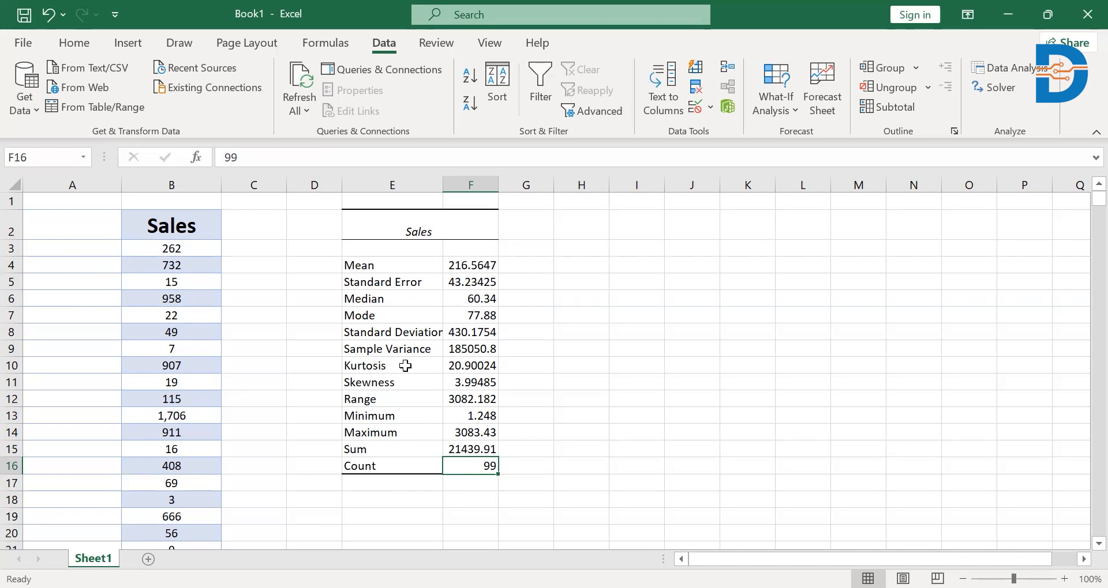
- Examine the kurtosis and skewness values in the Sales summary table
left_click_drag(406, 366, 459, 383)
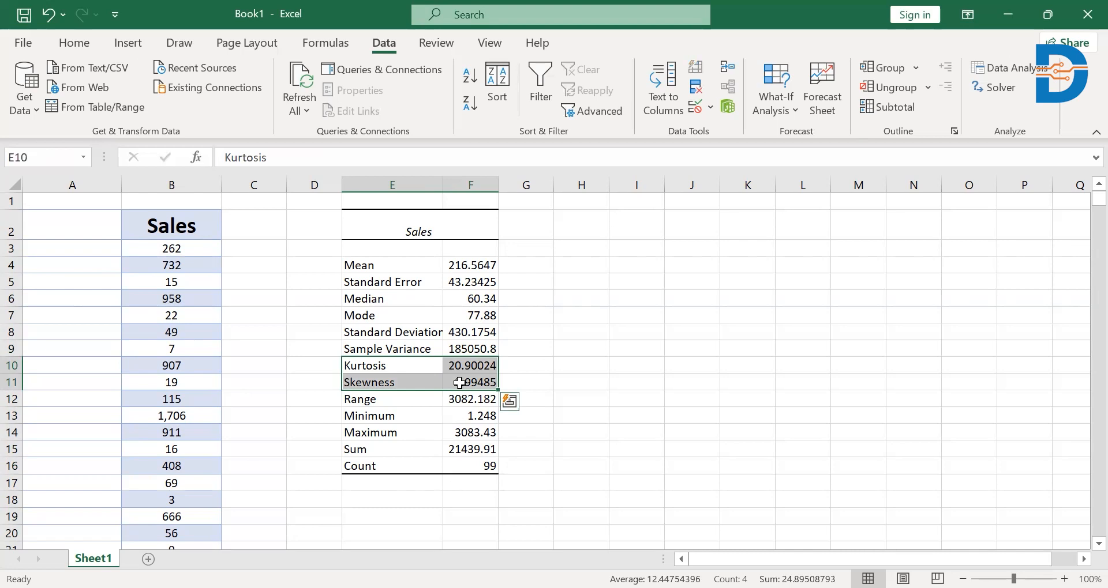
left_click(420, 365)
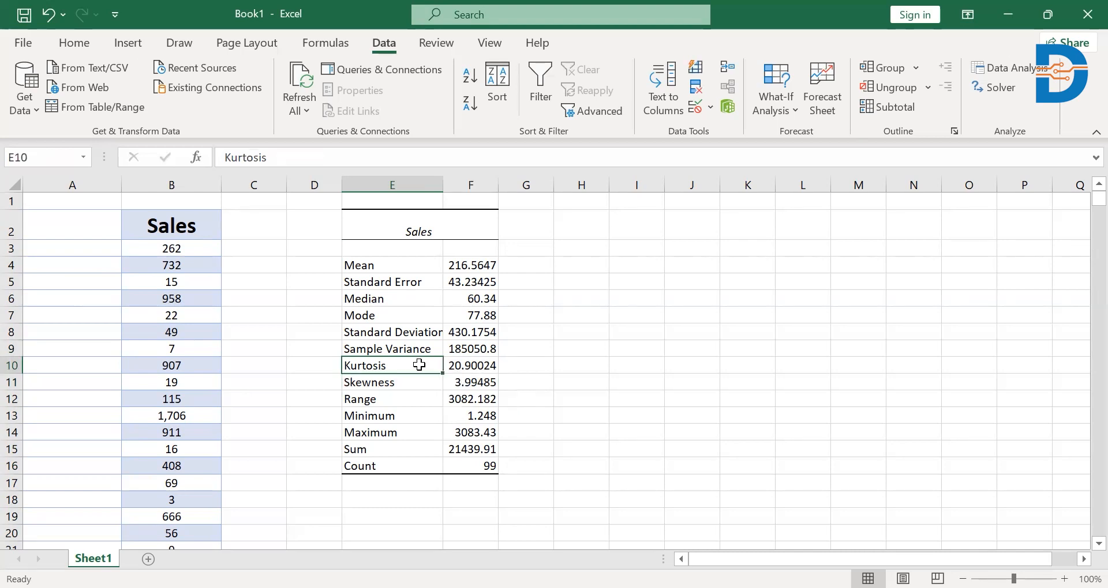
left_click(467, 364)
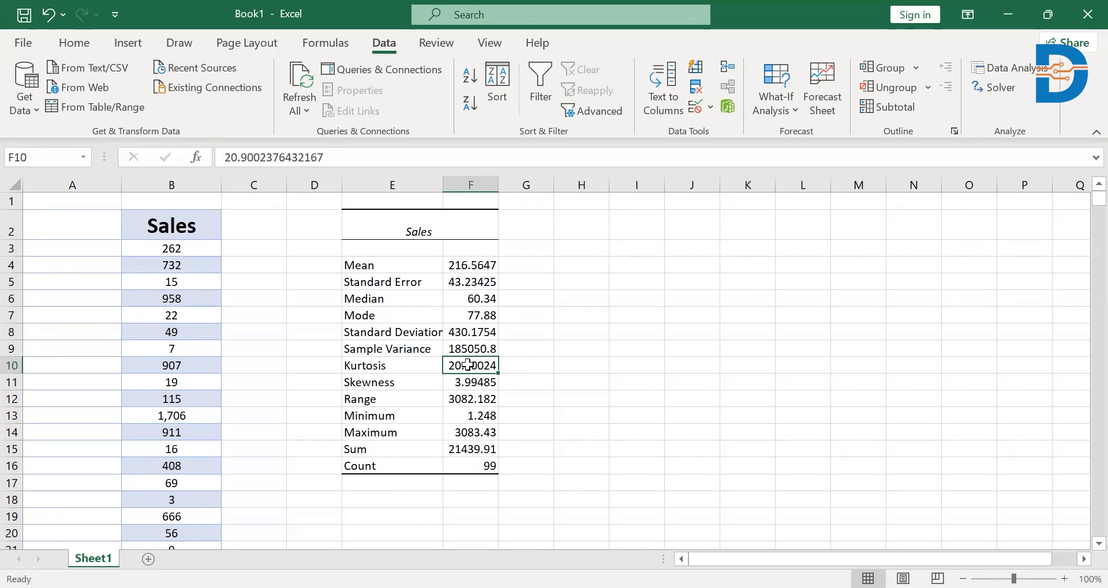
left_click(429, 382)
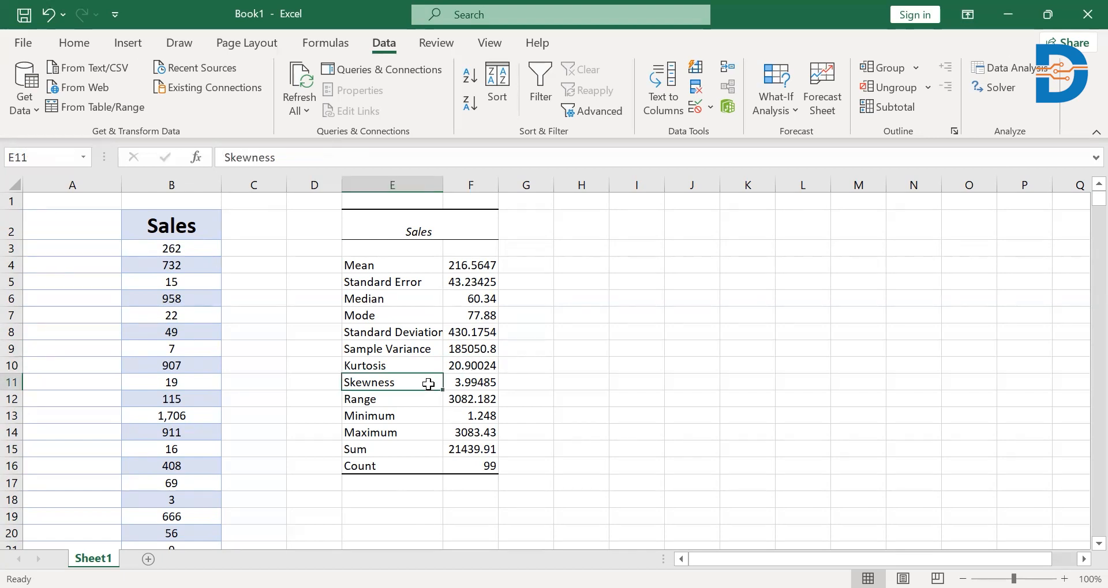
left_click(465, 383)
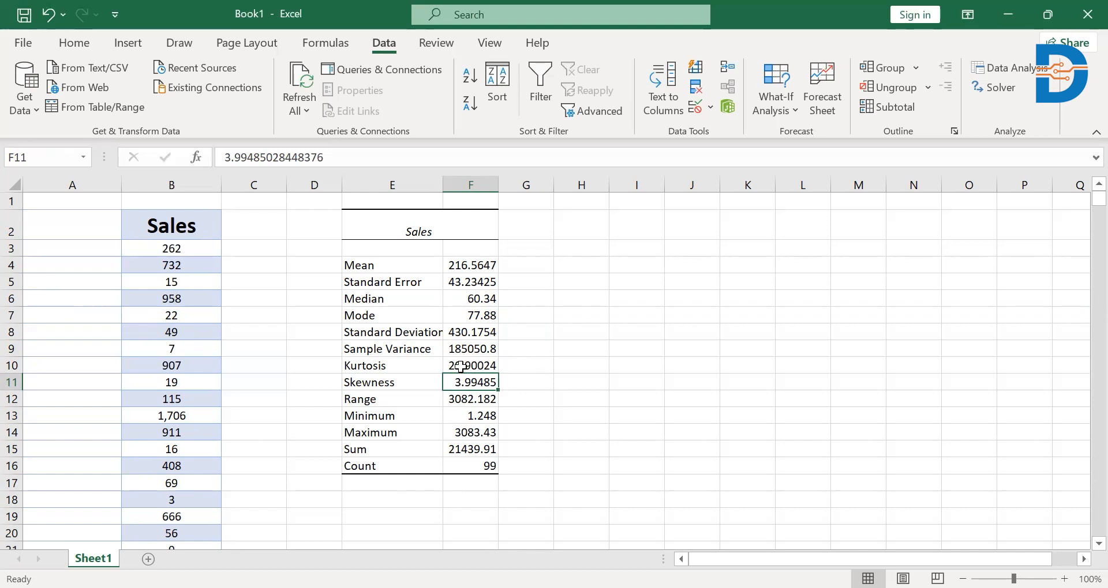
left_click_drag(408, 369, 470, 391)
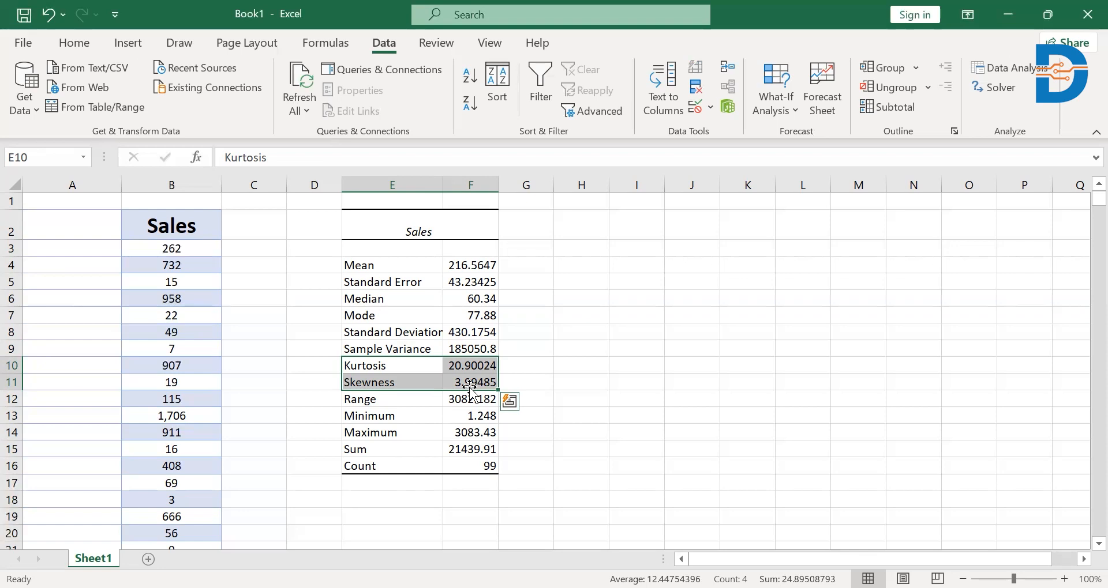
left_click(423, 364)
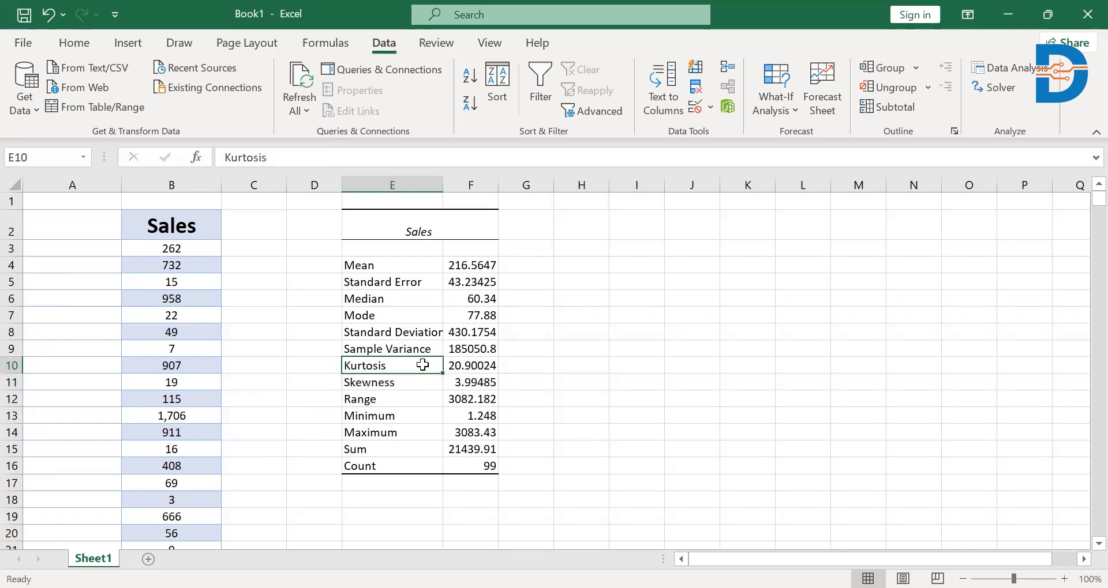
left_click_drag(422, 365, 481, 390)
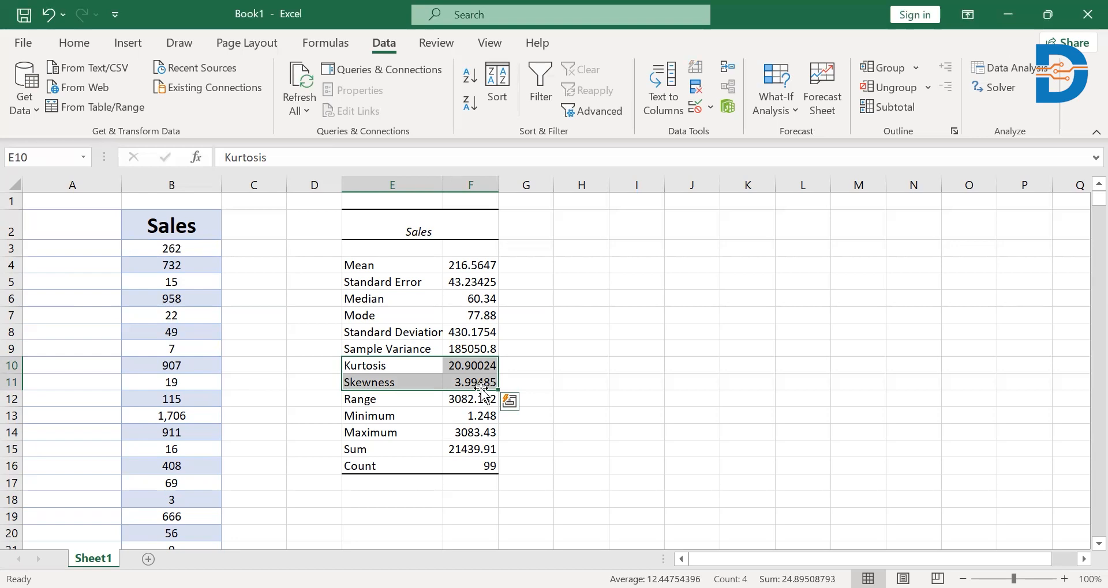
left_click(574, 385)
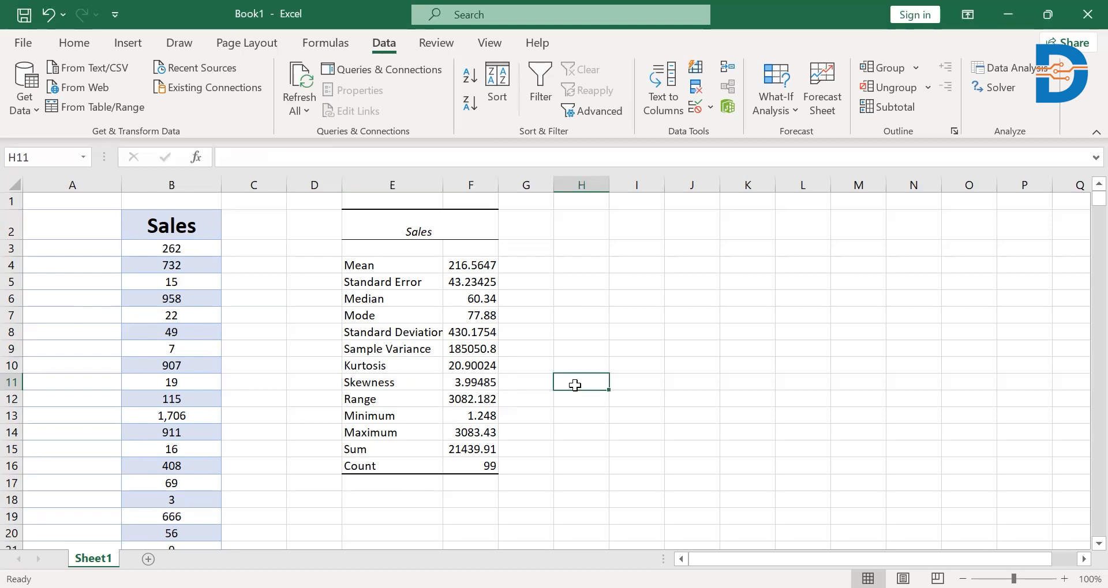